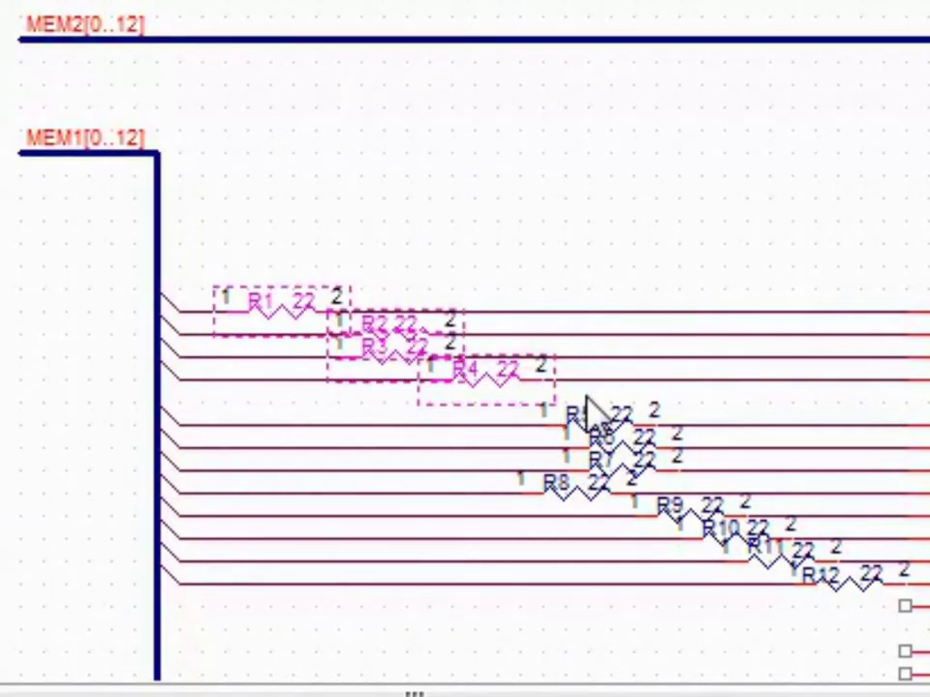
# - Left-align resistors R1 to R4 on the signal lines leaving the MEM1[0..12] bus
pyautogui.hotkey('ctrl', 'shift', 'l')
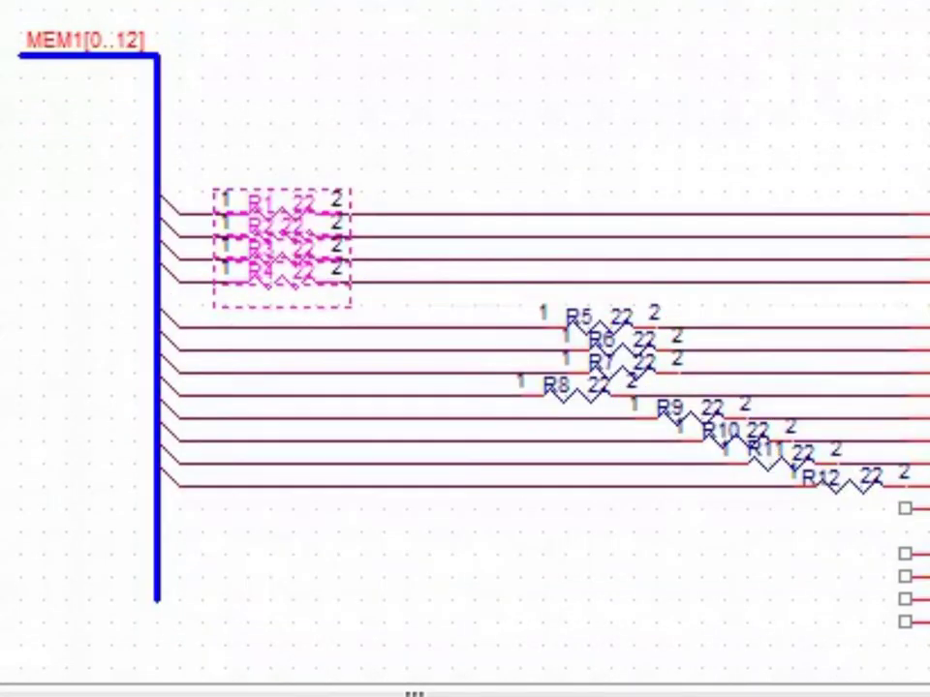
# - Top-align resistors R13 to R22 below VCC_BAR and distribute them horizontally
pyautogui.moveTo(168, 178); pyautogui.dragTo(730, 516)
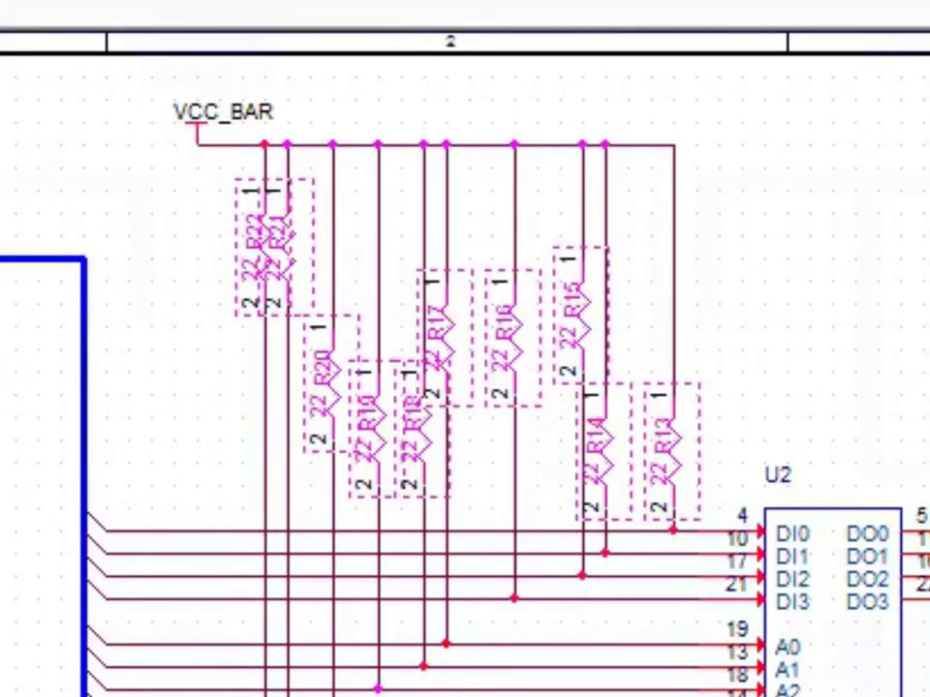
pyautogui.hotkey('ctrl', 'shift', 't')
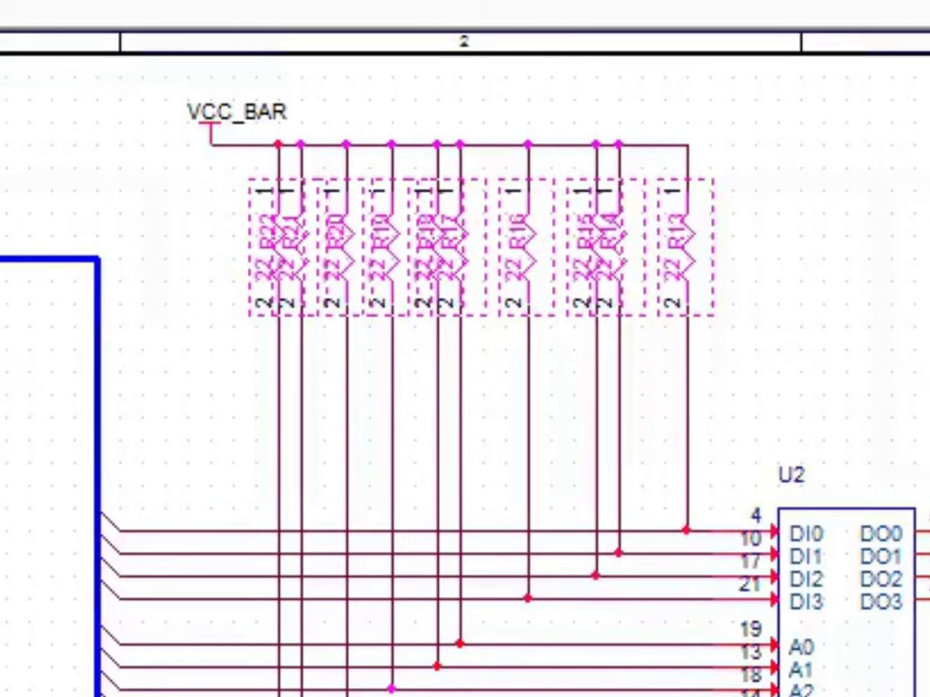
pyautogui.hotkey('ctrl', 'shift', 'h')
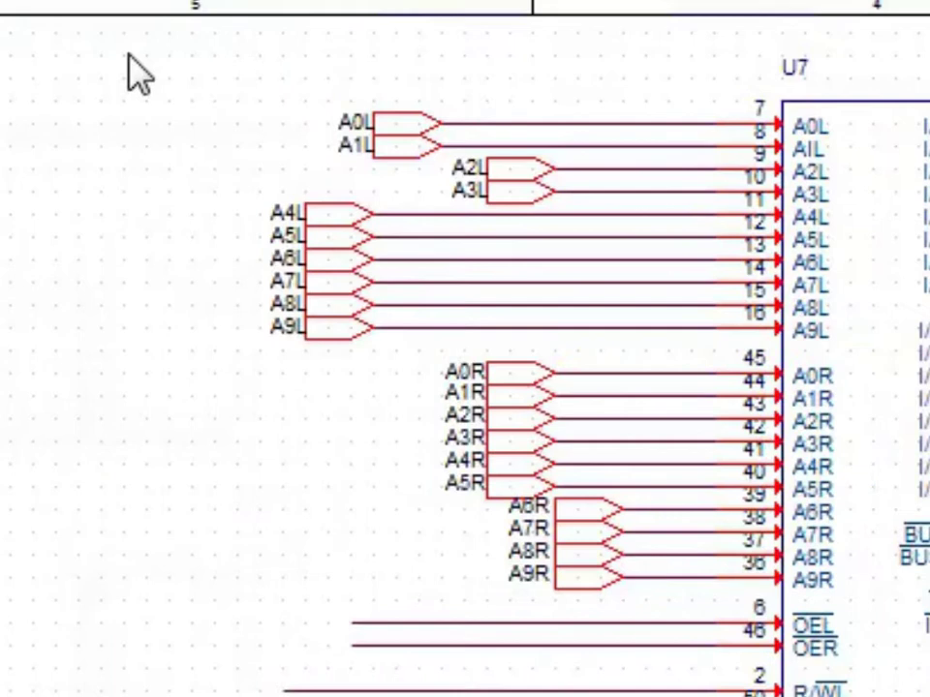
# - Align the A0L–A9L and A0R–A9R ports feeding U7 into one column
pyautogui.moveTo(129, 54); pyautogui.dragTo(653, 611)
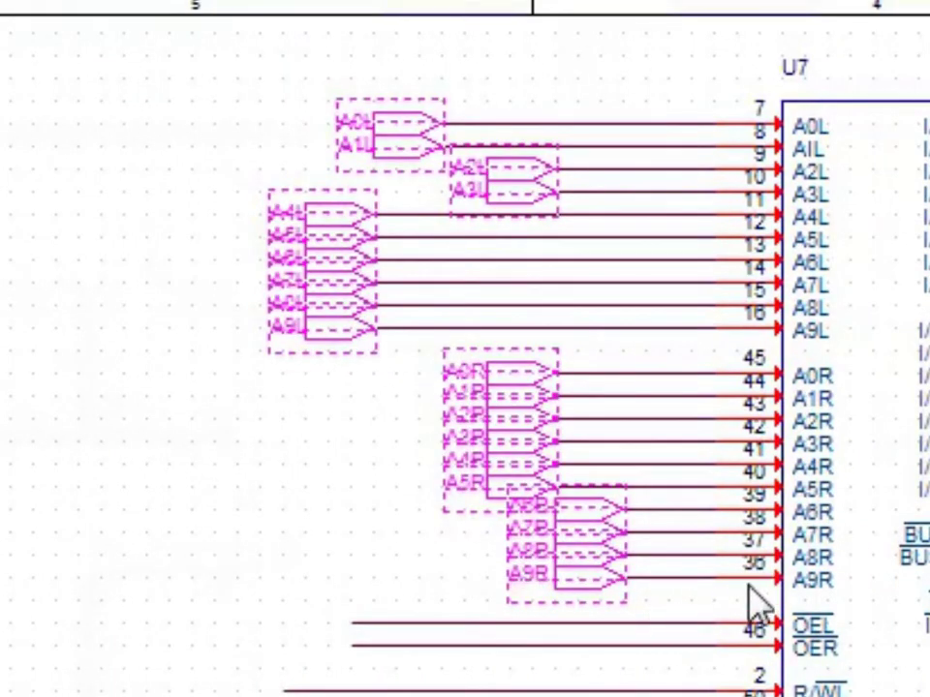
pyautogui.hotkey('ctrl', 'h')
pyautogui.scroll(-2, 465, 349)
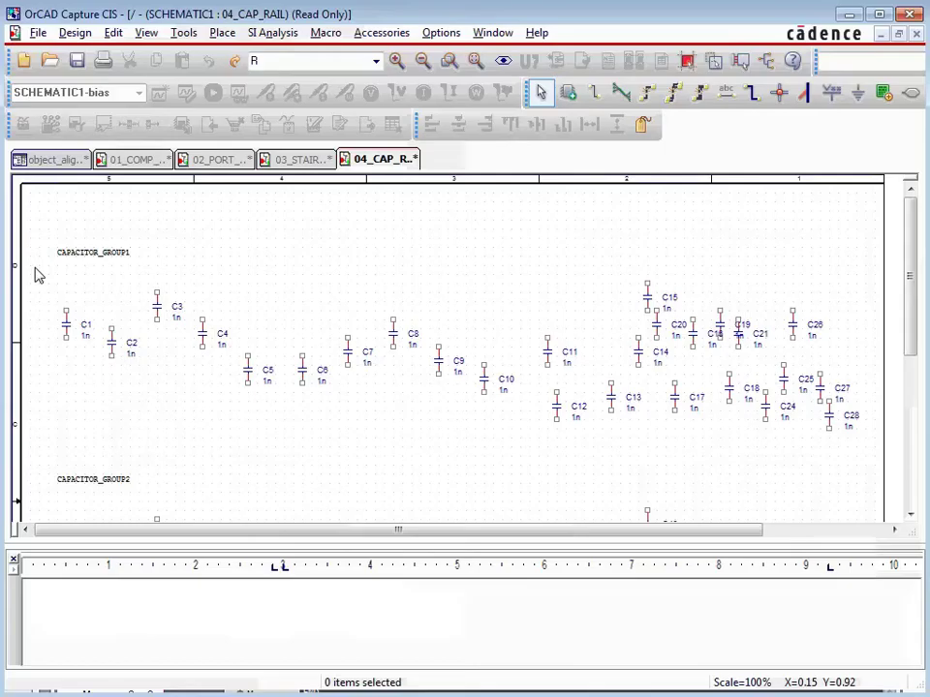
# - Middle-align the CAPACITOR_GROUP1 capacitors C1 to C28 and distribute them horizontally
pyautogui.moveTo(34, 269); pyautogui.dragTo(876, 470)
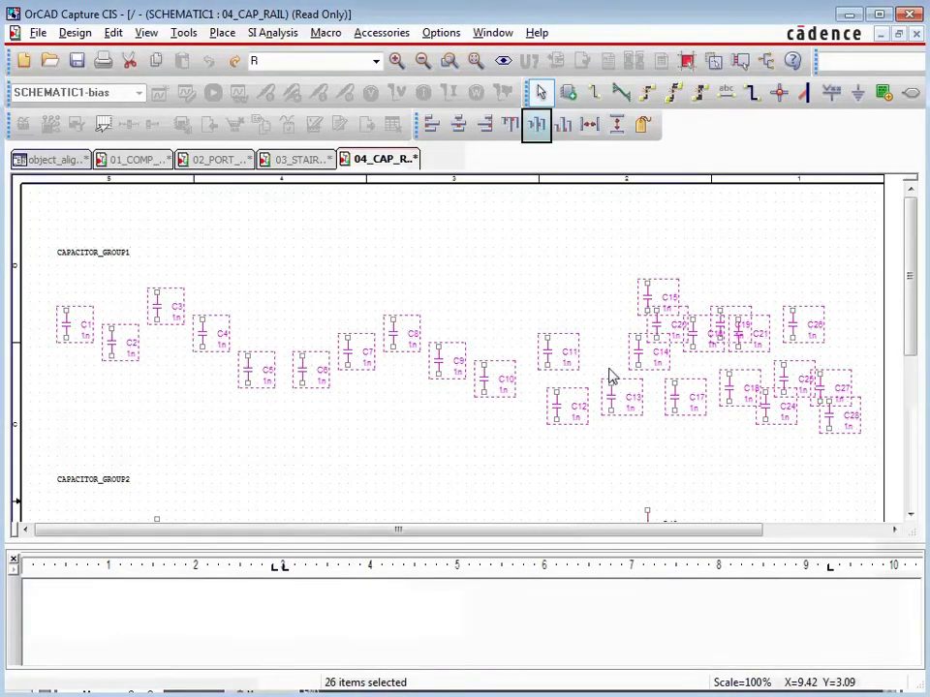
pyautogui.click(536, 126)
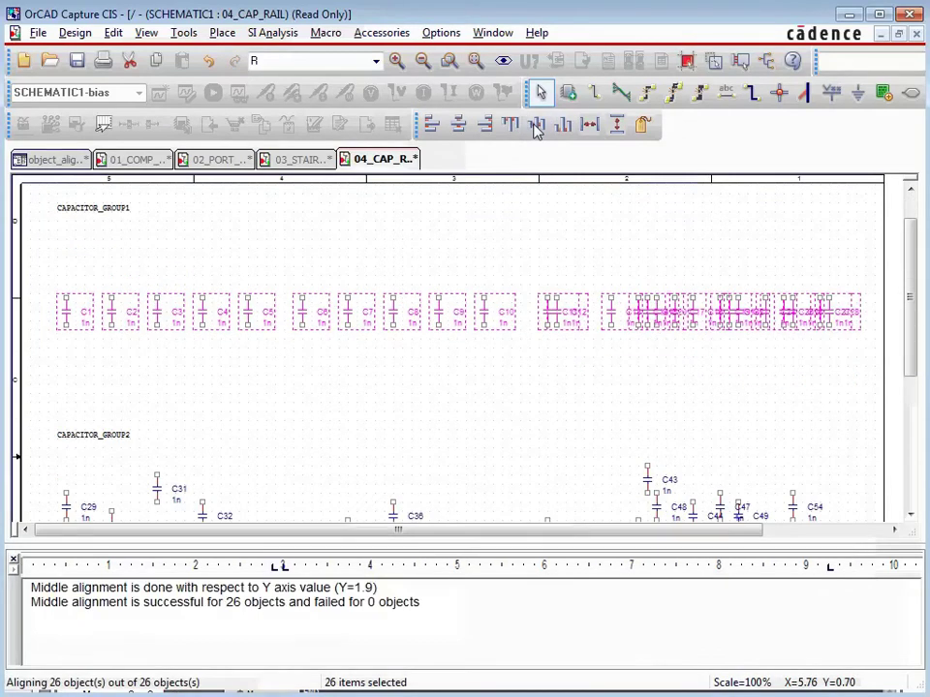
pyautogui.click(590, 126)
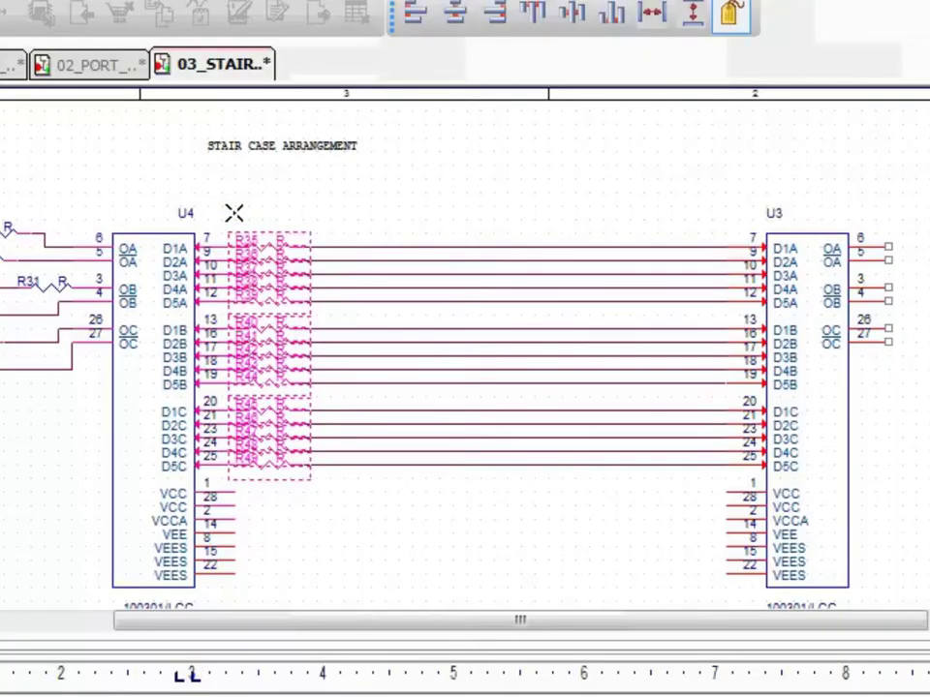
# - Spread resistors R35 to R49 into a staircase arrangement between U4 and U3 using Mouse Mode
pyautogui.click(721, 214)
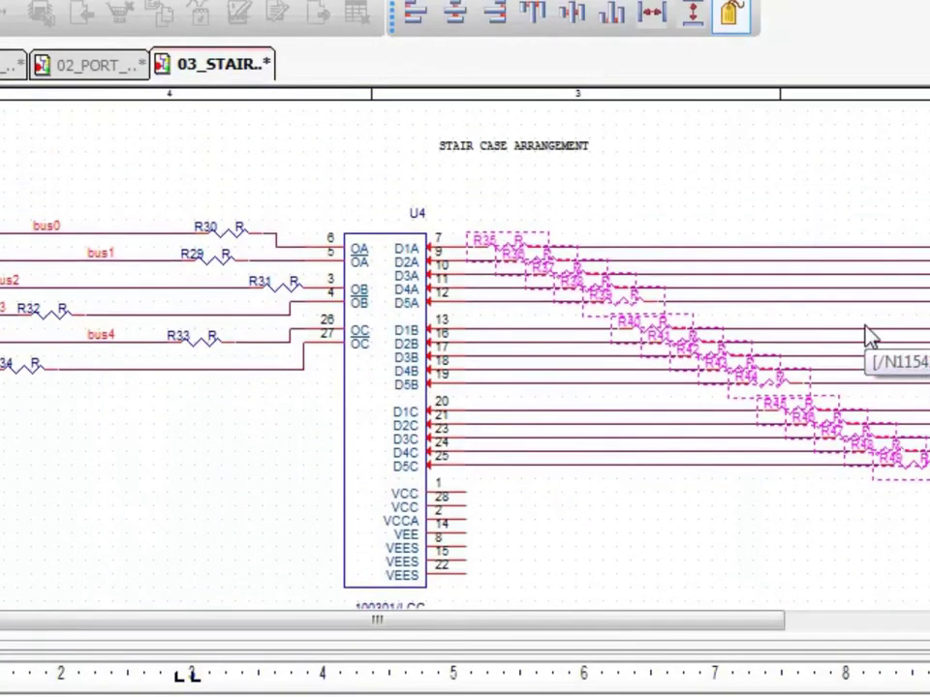
pyautogui.click(908, 238)
pyautogui.scroll(1, 908, 239)
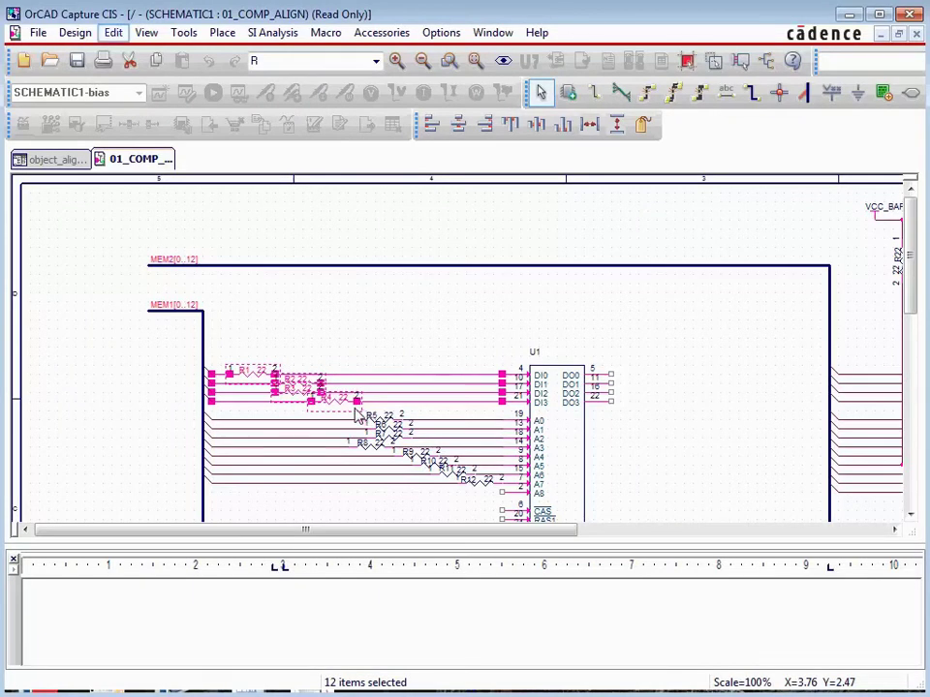
# - Examine the align, distribute and Mouse Mode commands available for the selected resistors R1 to R4 and their wires
pyautogui.click(113, 33)
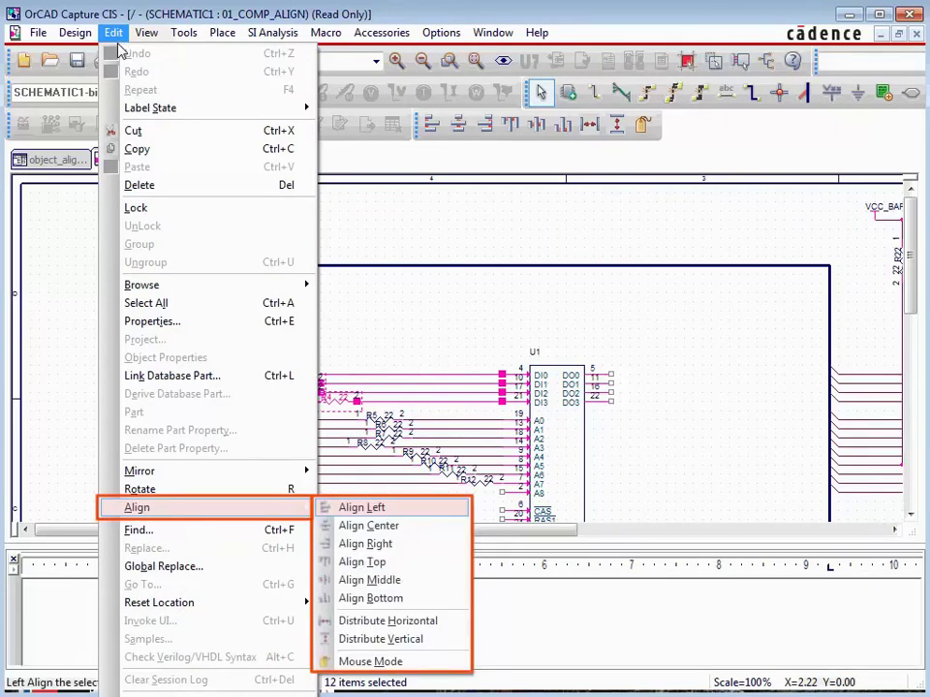
pyautogui.click(452, 510)
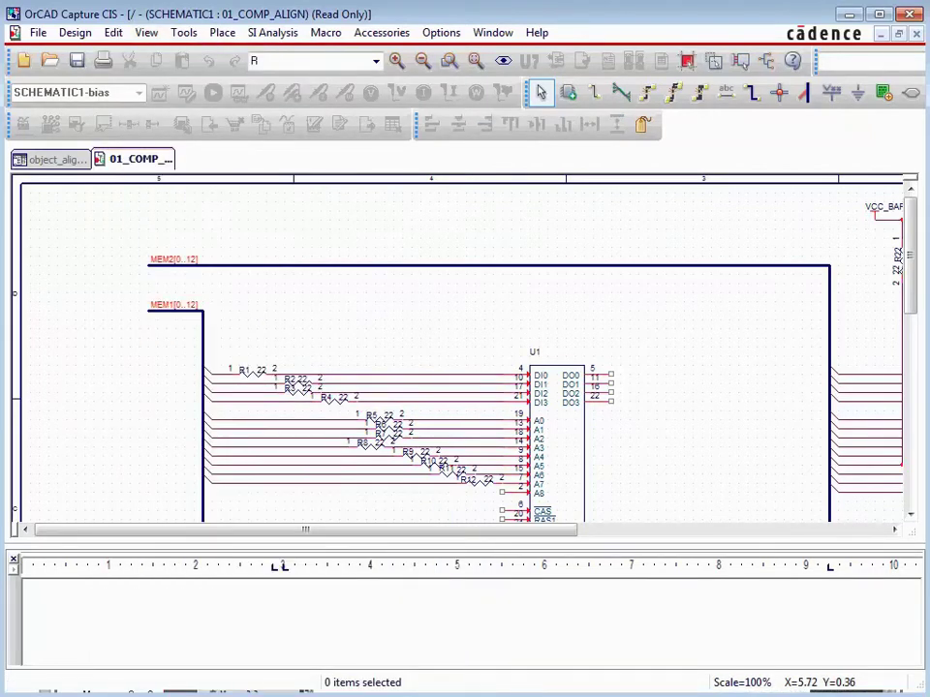
# - Restrict the schematic page's drag selection filter to Parts only
pyautogui.rightClick(543, 225)
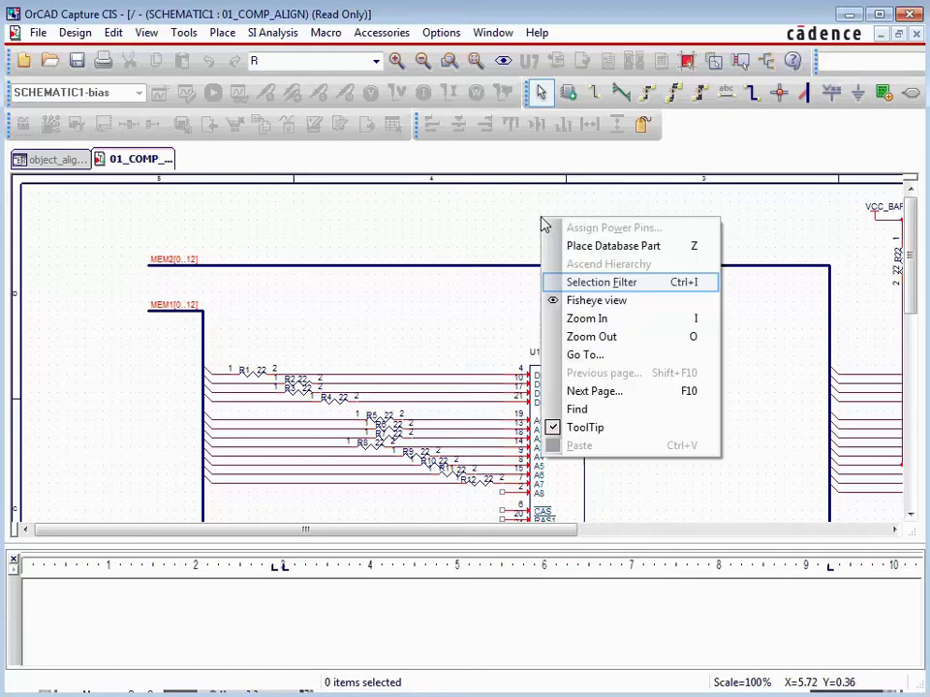
pyautogui.click(586, 283)
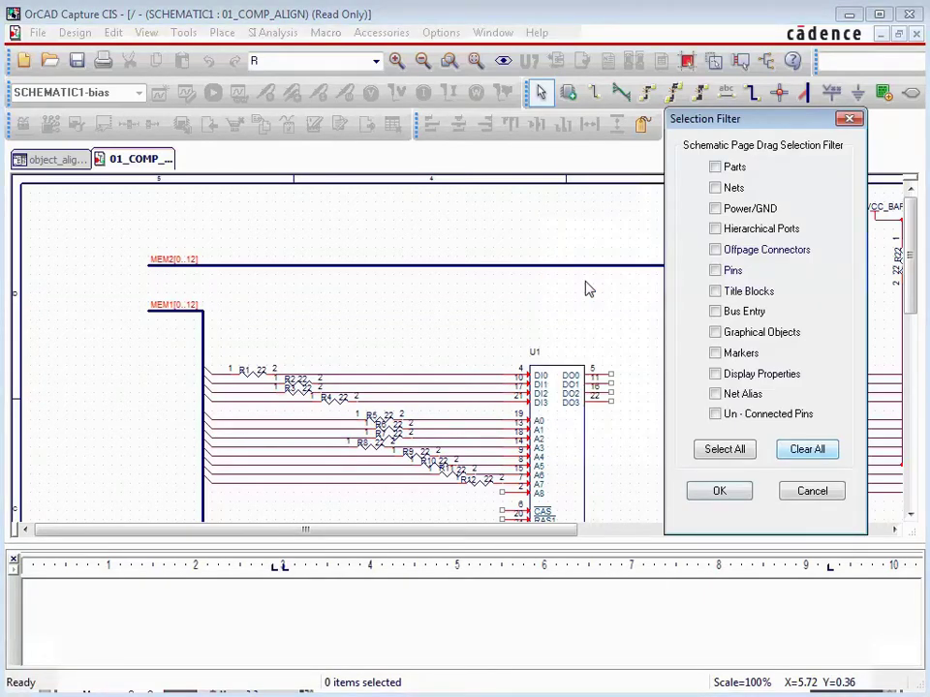
pyautogui.press('Tab')
pyautogui.click(715, 167)
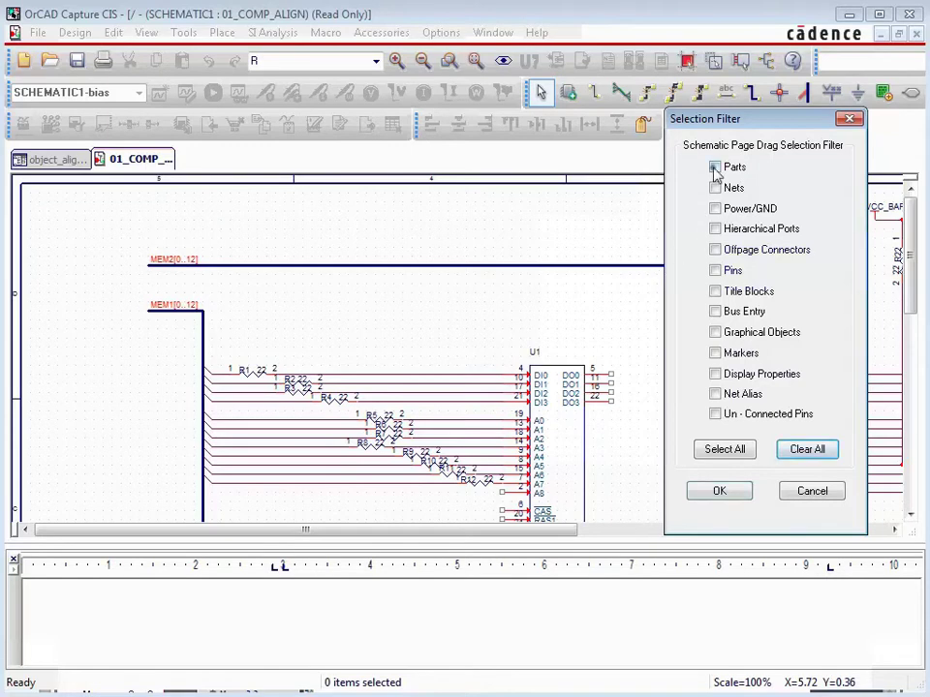
pyautogui.click(719, 491)
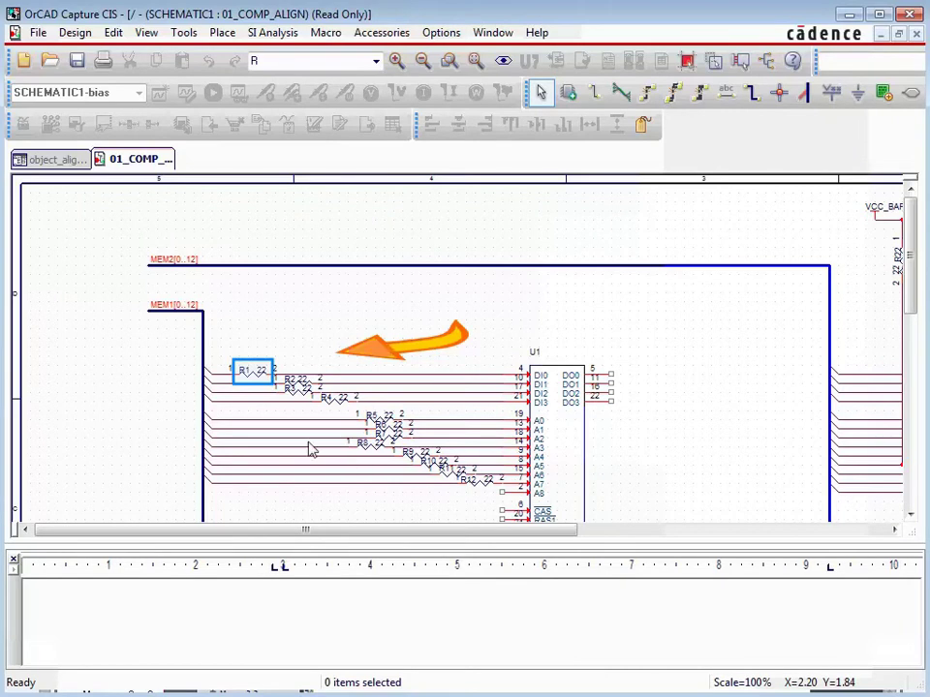
# - Left-align resistors R1 to R4 on the lines between the MEM1[0..12] bus and U1
pyautogui.moveTo(222, 353); pyautogui.dragTo(375, 411)
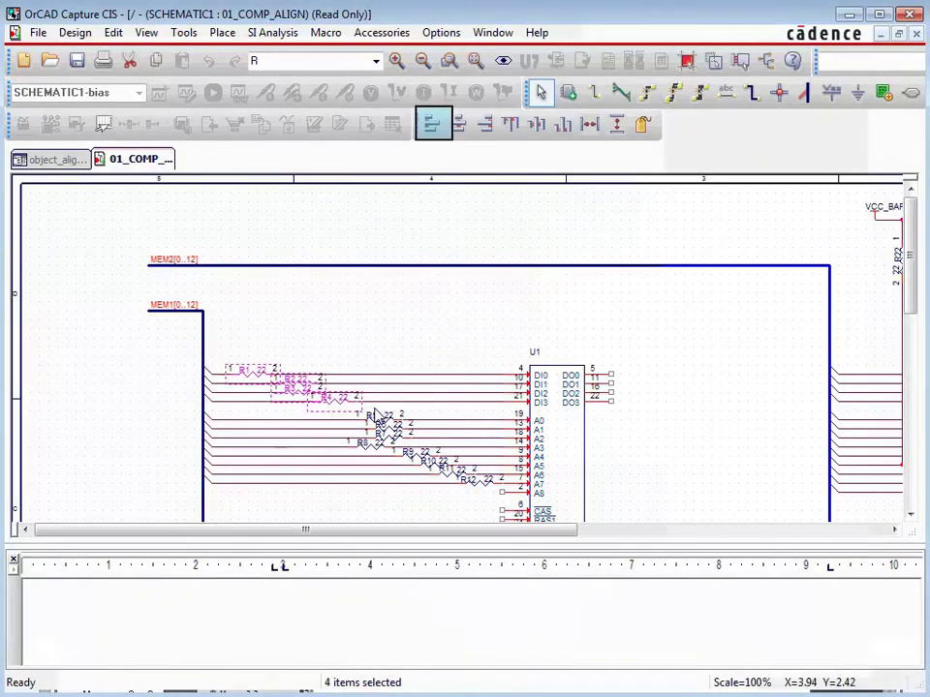
pyautogui.click(433, 124)
pyautogui.click(421, 301)
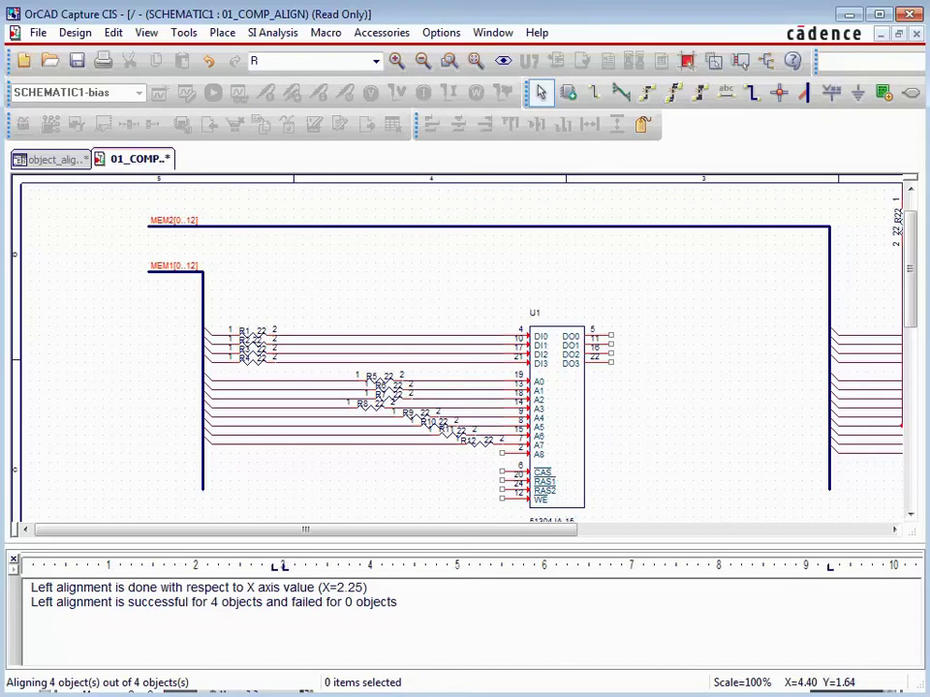
# - Top-align the pull-up resistors R13 to R22 under VCC_BAR and distribute them horizontally
pyautogui.keyDown('shift'); pyautogui.hscroll(5, 423, 302); pyautogui.keyUp('shift')
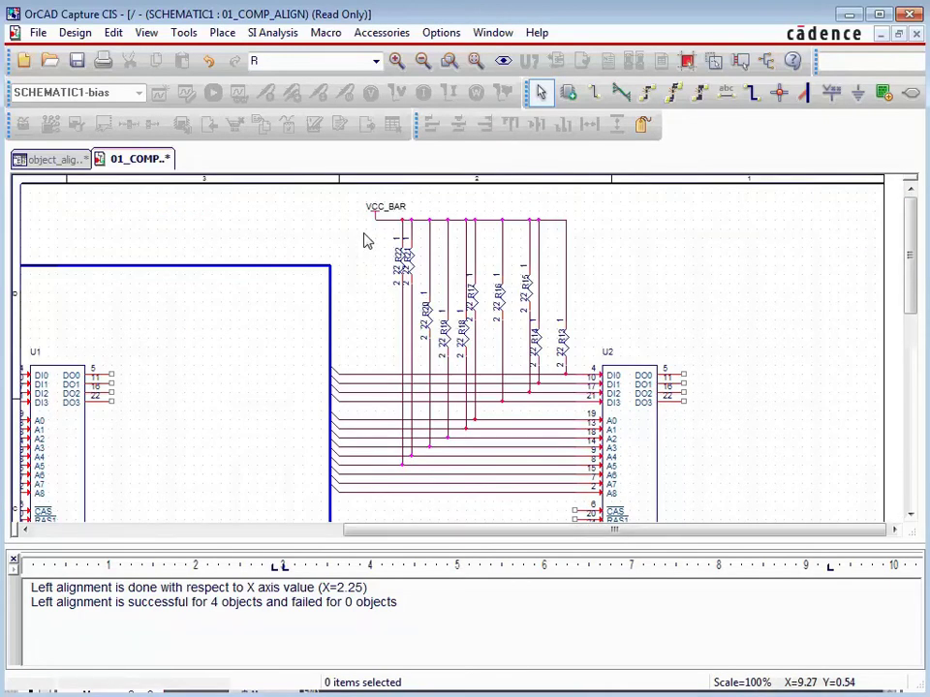
pyautogui.moveTo(364, 233); pyautogui.dragTo(590, 372)
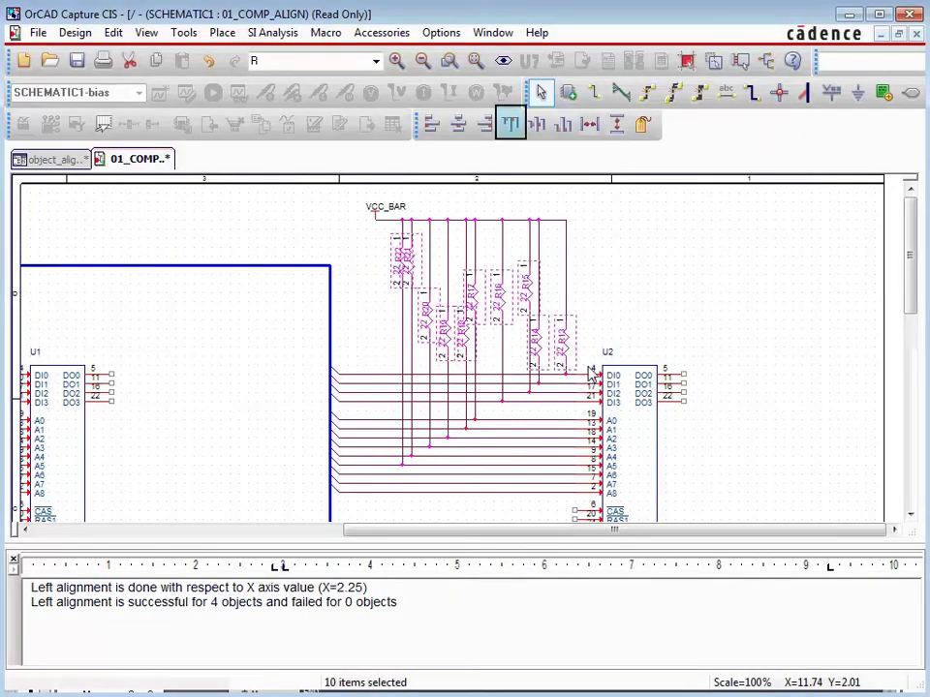
pyautogui.click(512, 130)
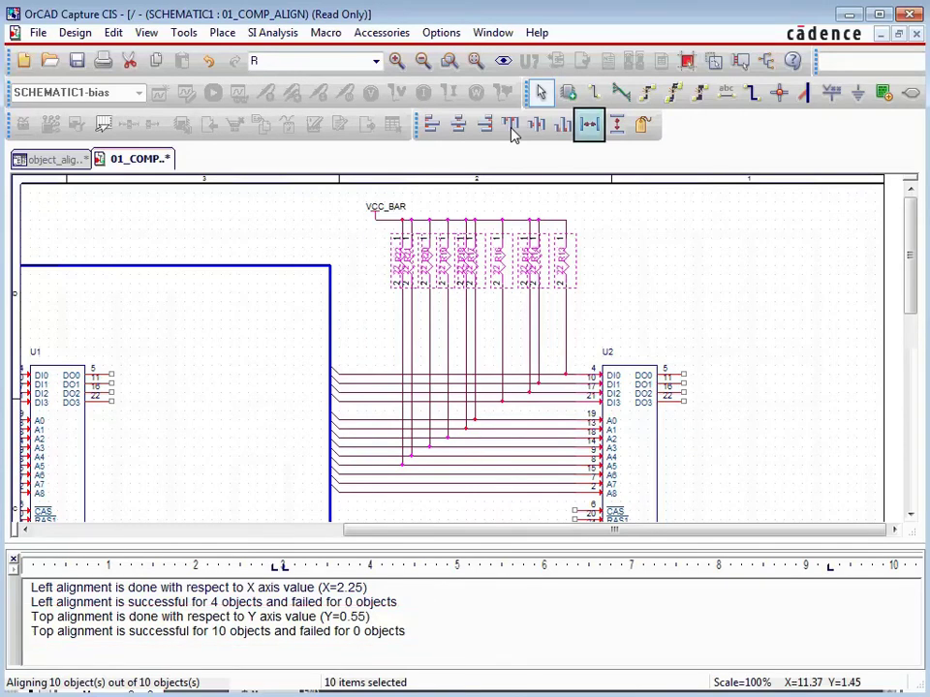
pyautogui.click(591, 128)
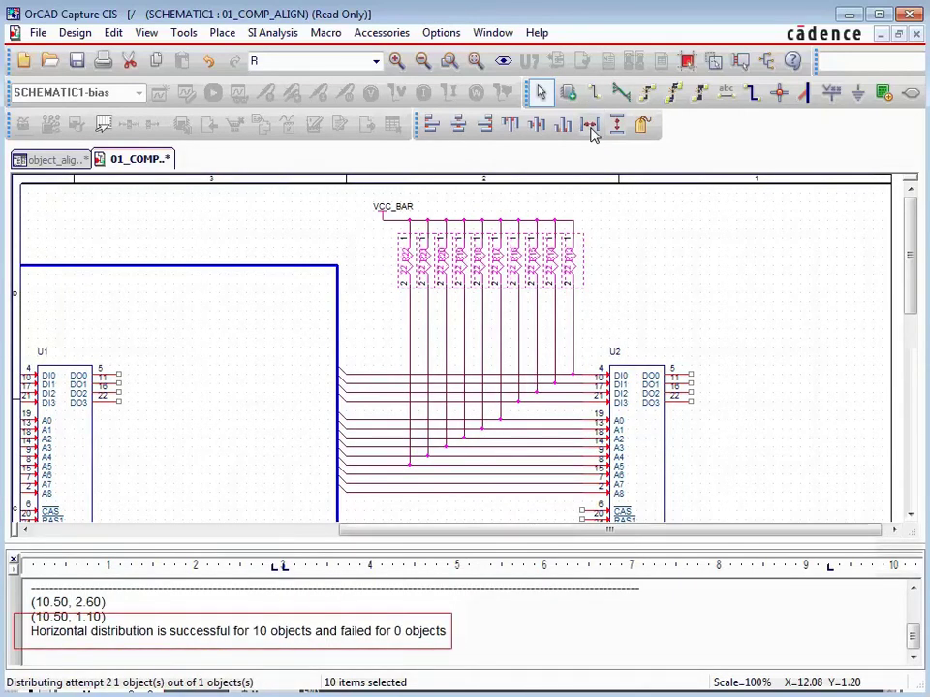
pyautogui.click(625, 300)
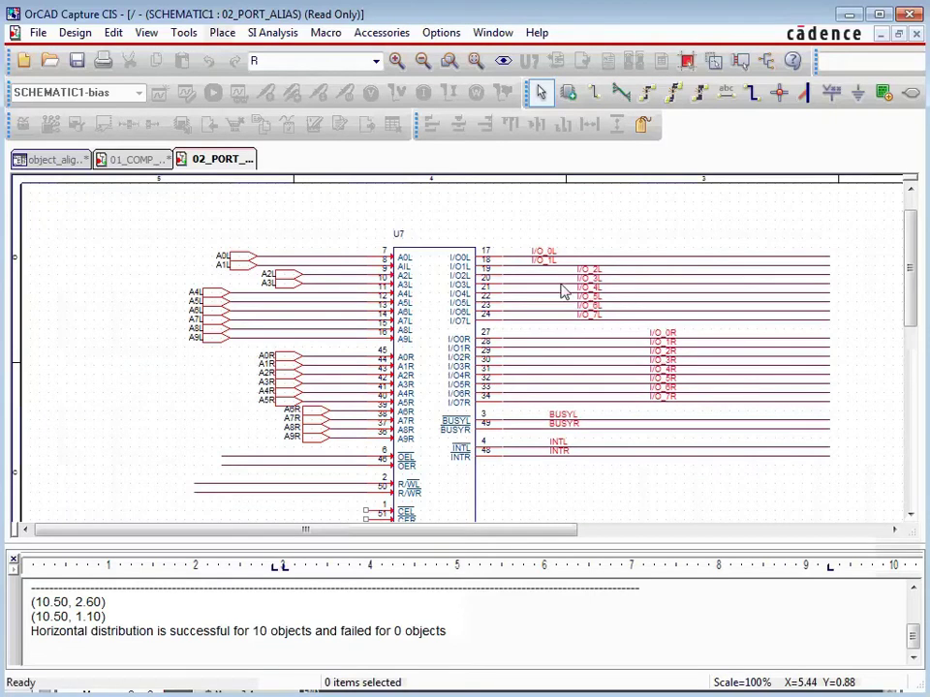
# - Right-align the I/O, BUSY and INT net aliases on the output wires of U7
pyautogui.moveTo(515, 229); pyautogui.dragTo(705, 492)
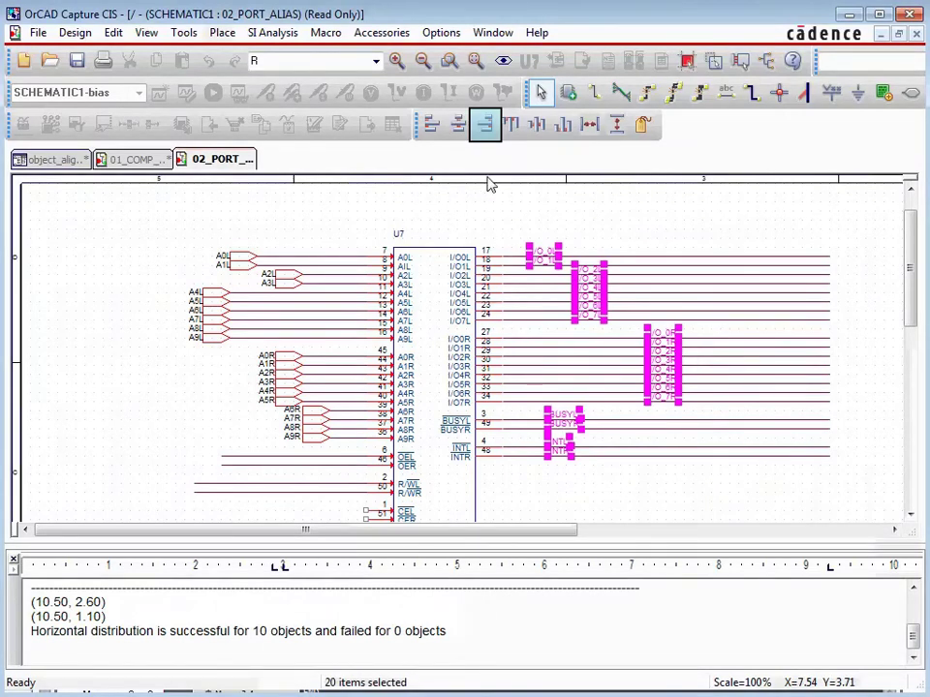
pyautogui.click(485, 124)
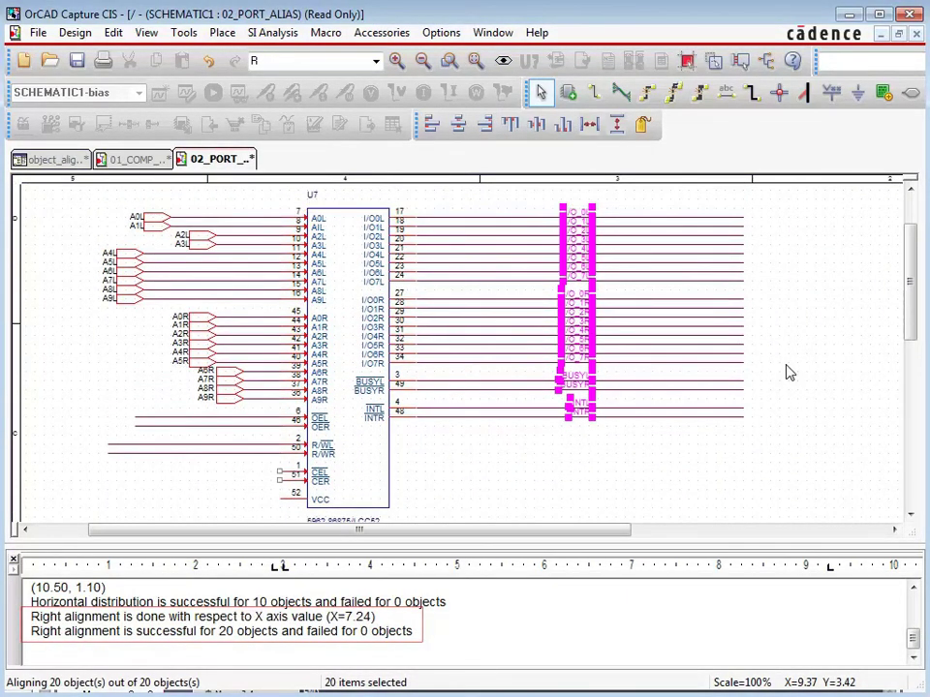
pyautogui.click(359, 427)
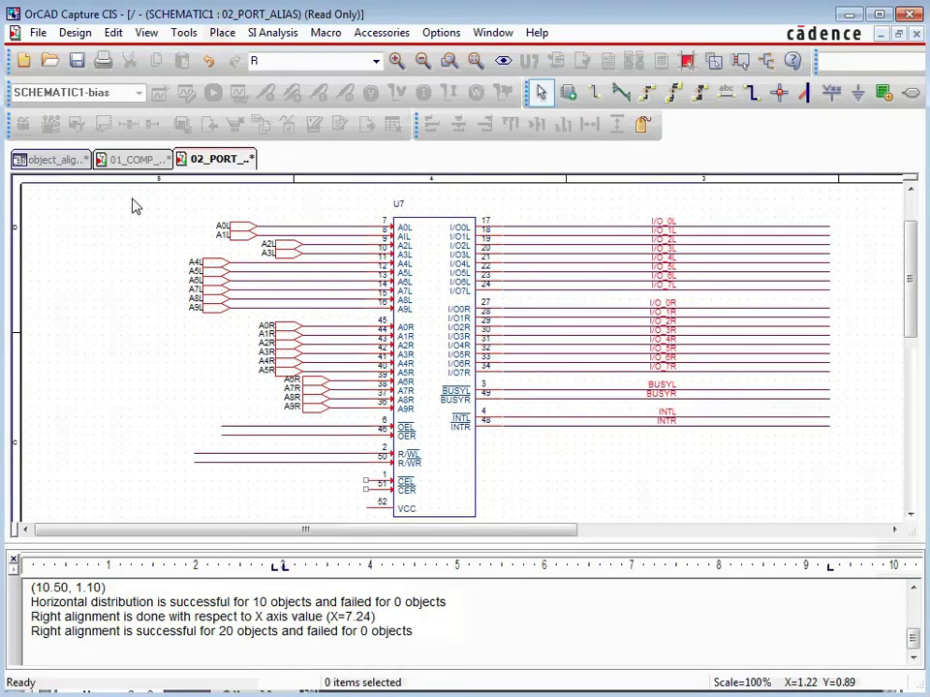
# - Center-align the A0L–A9L and A0R–A9R ports on the input side of U7
pyautogui.moveTo(131, 199); pyautogui.dragTo(344, 429)
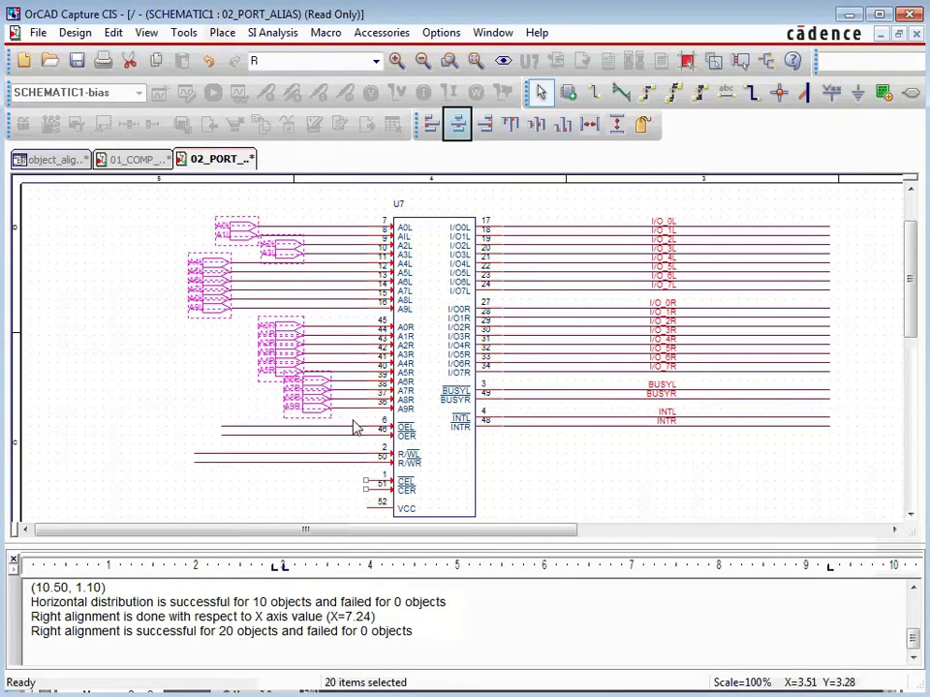
pyautogui.click(459, 126)
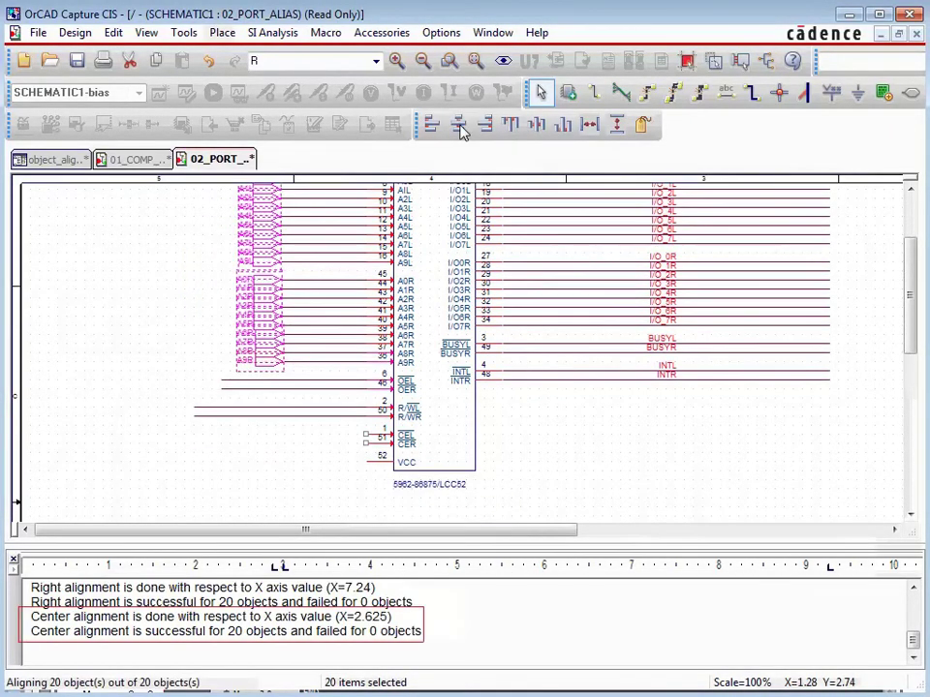
pyautogui.click(140, 325)
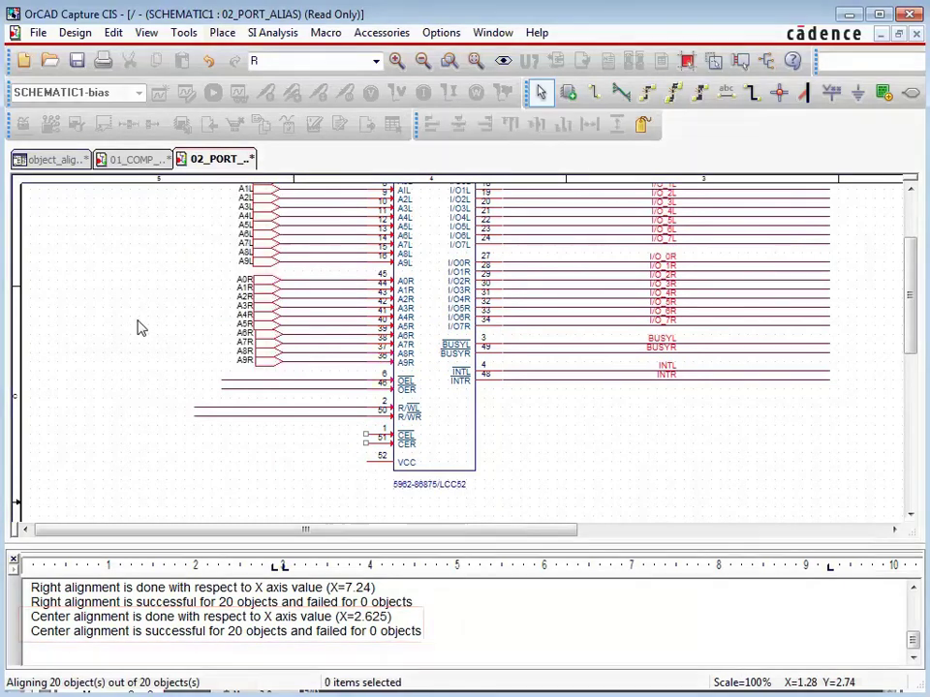
pyautogui.scroll(3, 139, 325)
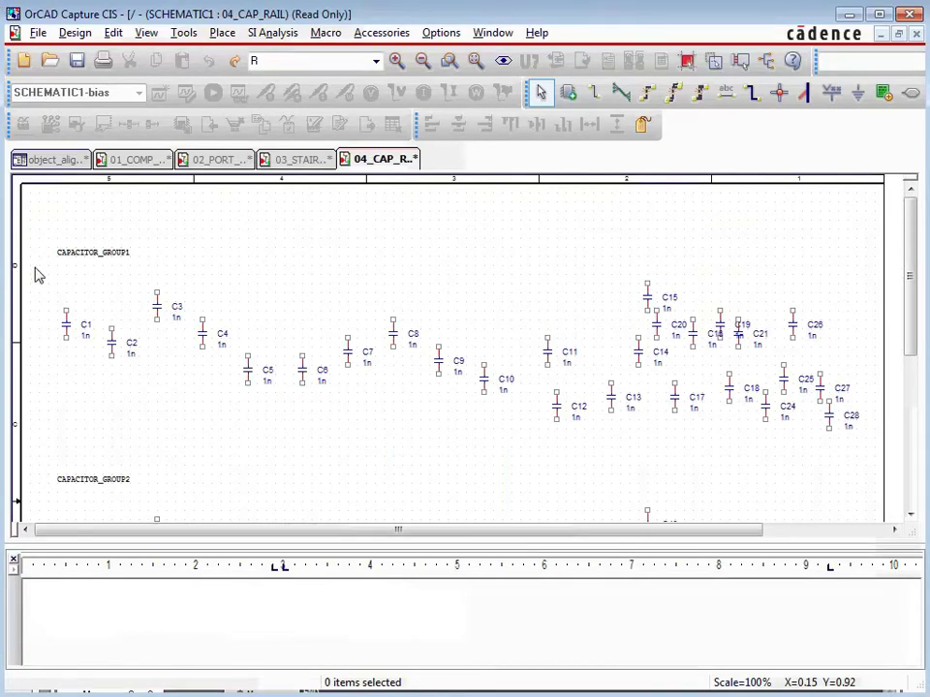
# - Middle-align capacitors C1 to C28 of CAPACITOR_GROUP1 and distribute them horizontally
pyautogui.moveTo(35, 268); pyautogui.dragTo(877, 471)
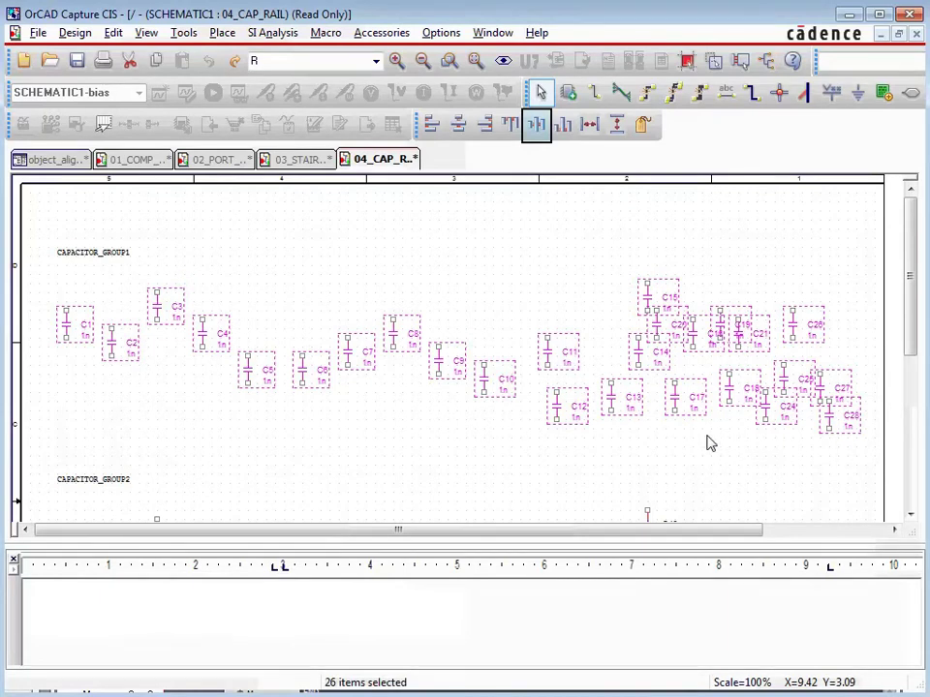
pyautogui.click(536, 126)
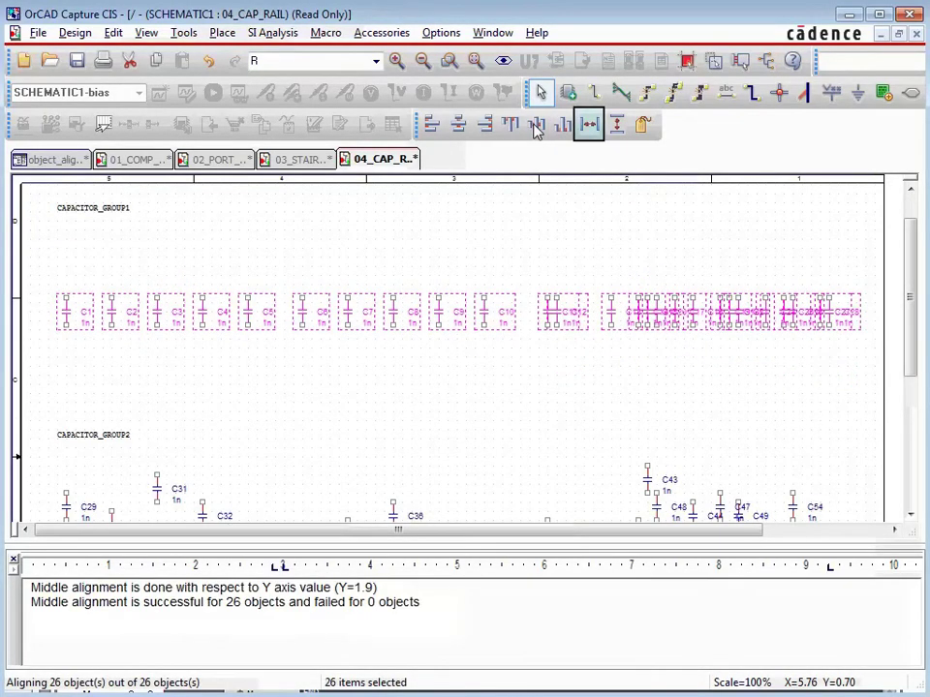
pyautogui.click(589, 125)
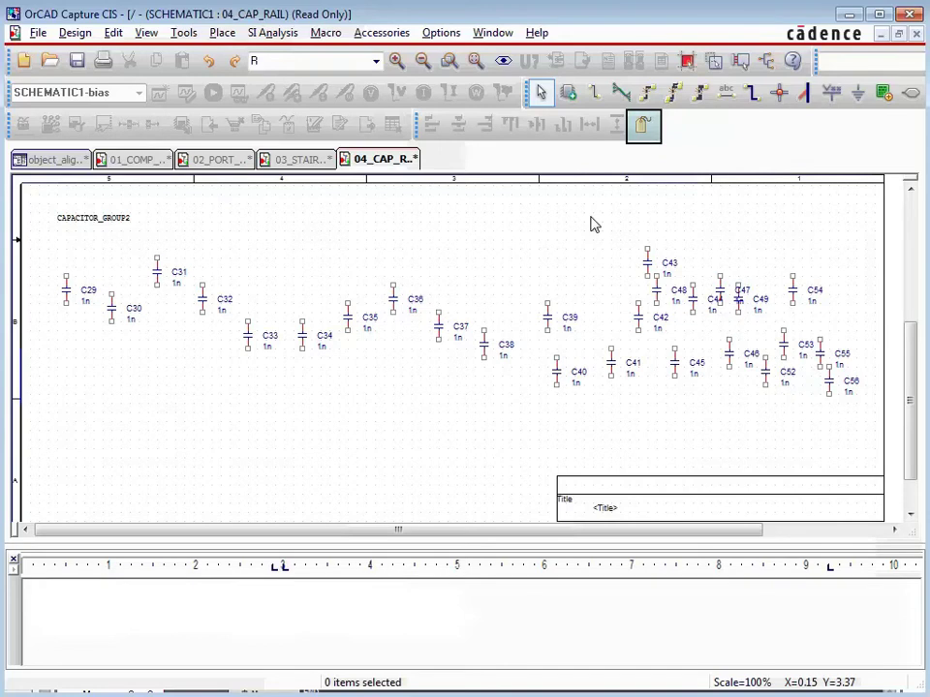
# - Middle-align all capacitors of CAPACITOR_GROUP2 to a picked reference point at Y=3.96 using Mouse Mode
pyautogui.moveTo(35, 229); pyautogui.dragTo(416, 407)
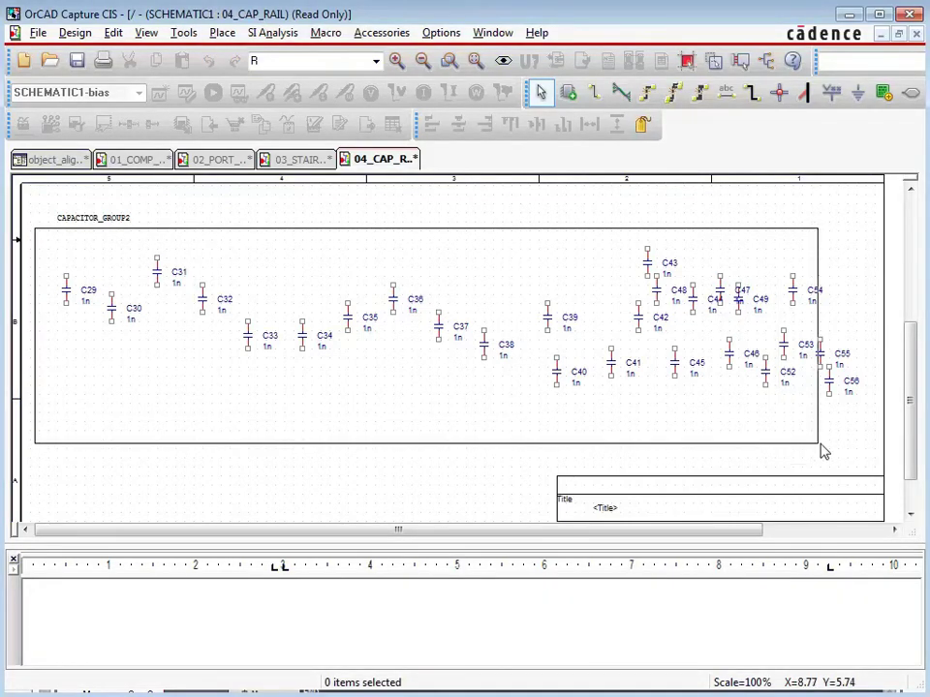
pyautogui.moveTo(857, 455); pyautogui.dragTo(859, 454)
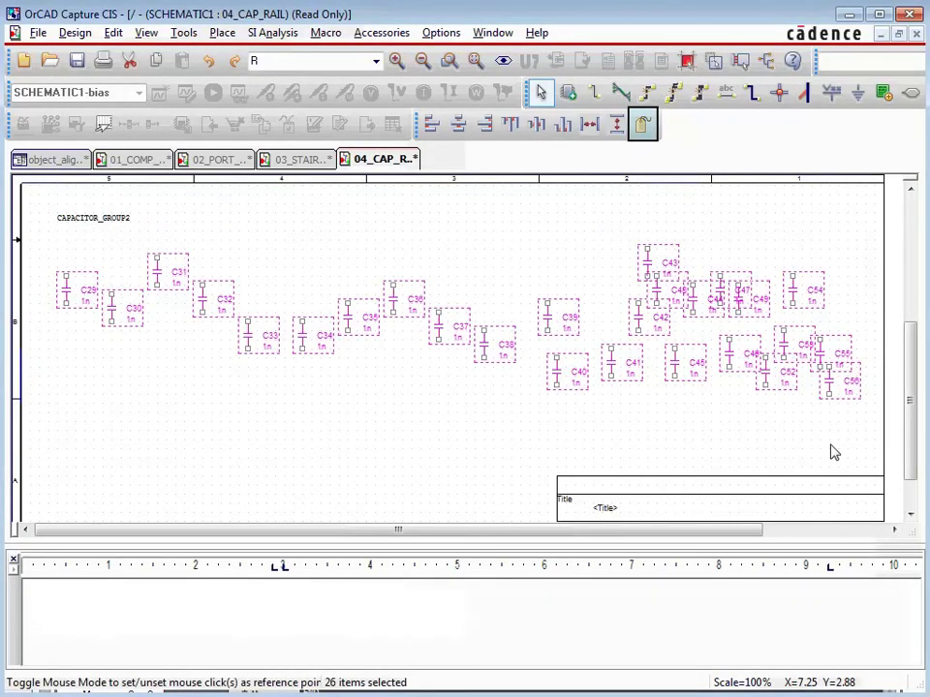
pyautogui.click(645, 127)
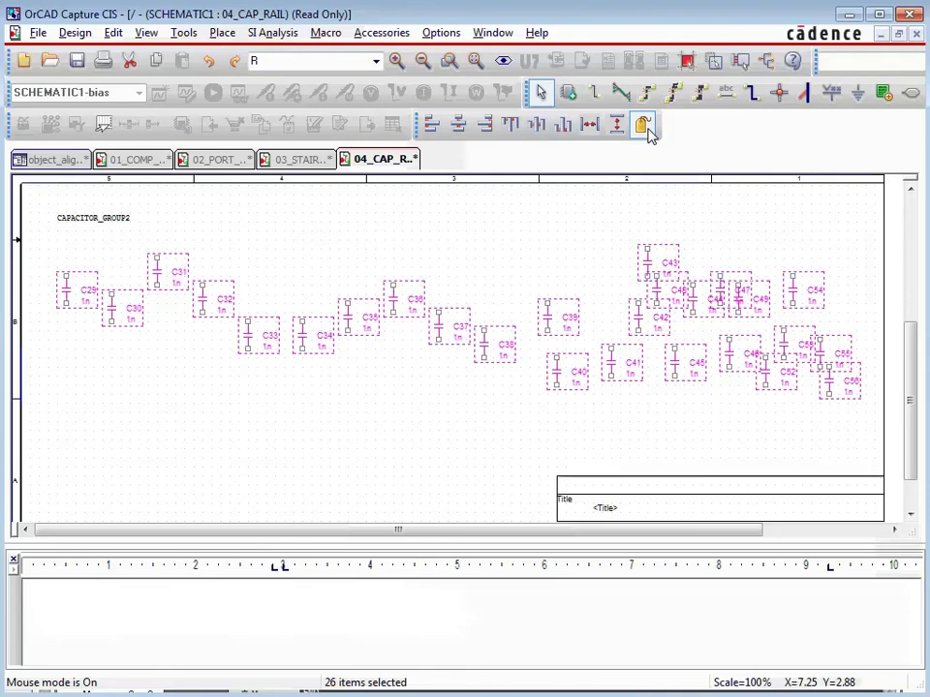
pyautogui.click(538, 126)
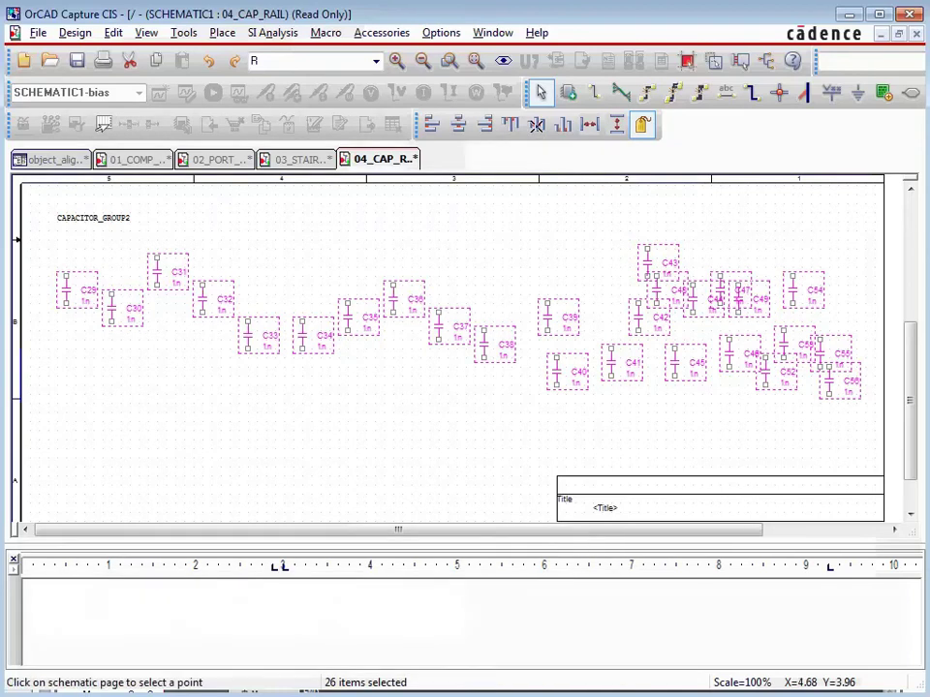
pyautogui.click(448, 290)
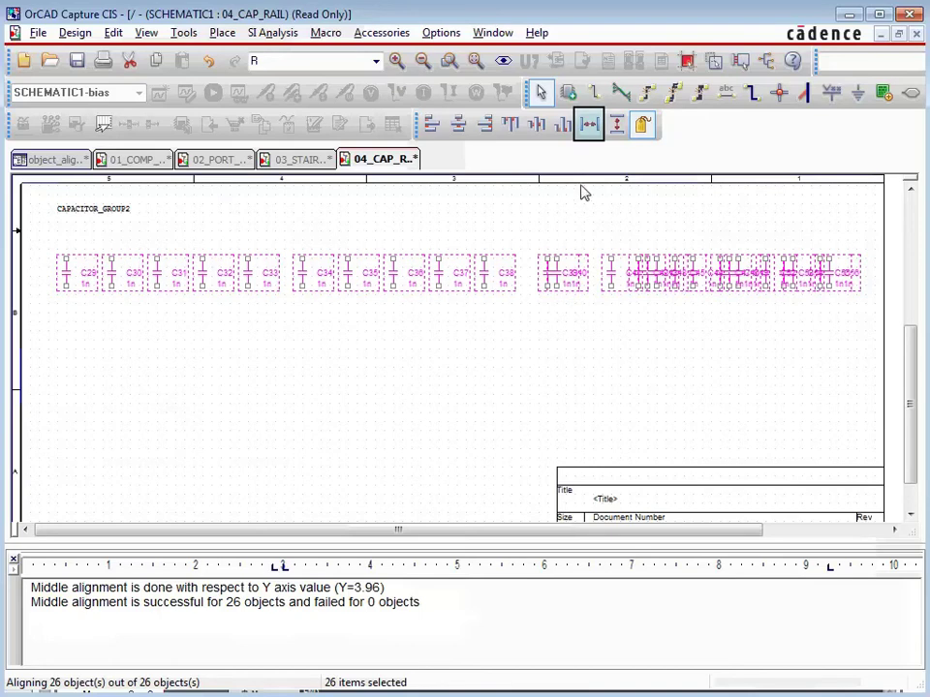
# - Distribute the CAPACITOR_GROUP2 capacitors horizontally between two picked points at X=0.15 and X=9.38
pyautogui.click(588, 125)
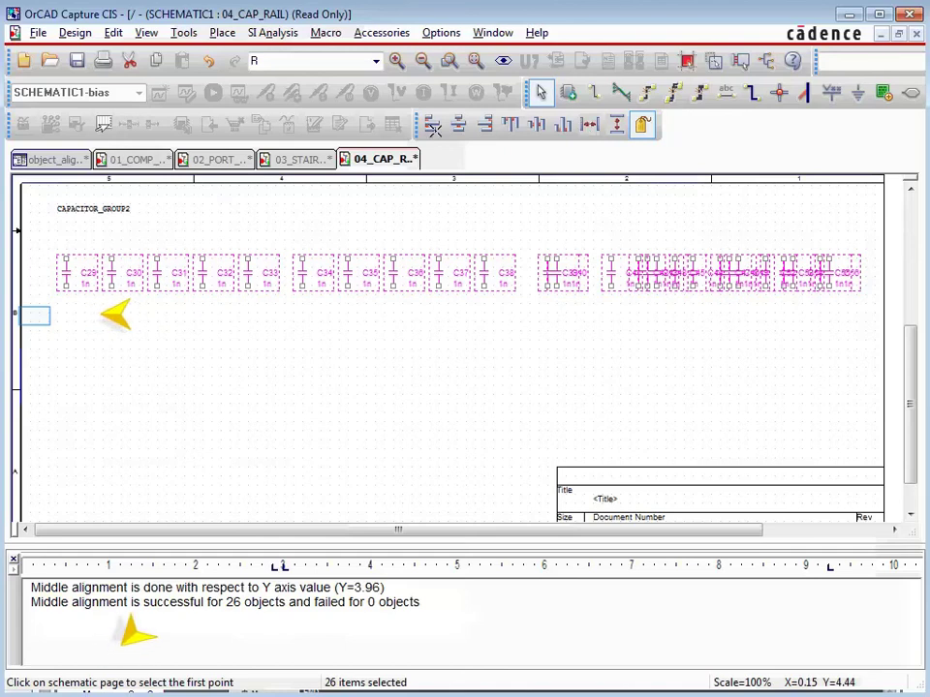
pyautogui.click(34, 316)
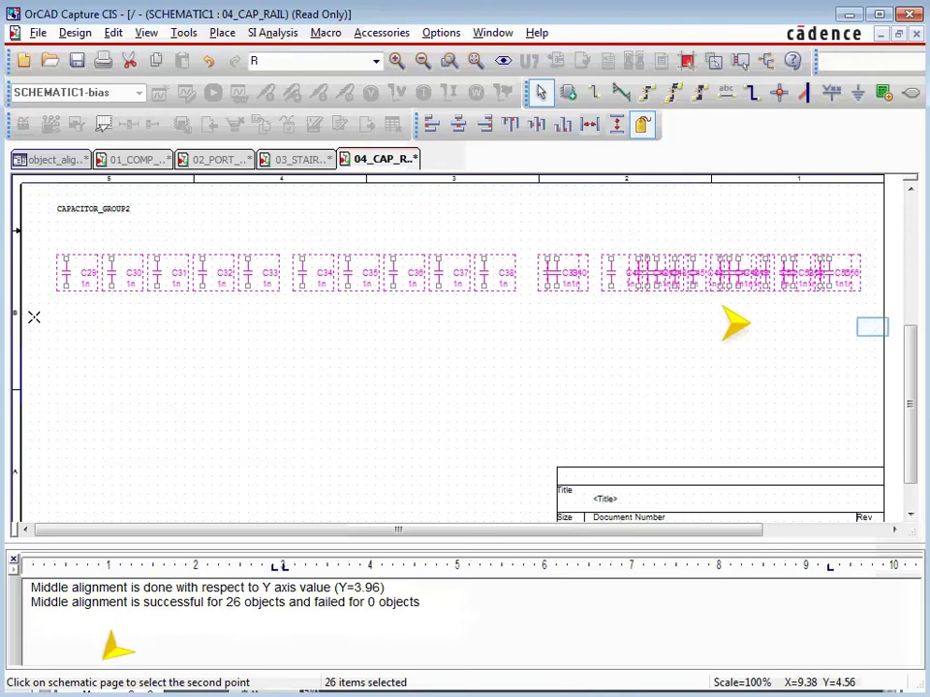
pyautogui.click(872, 326)
pyautogui.click(841, 416)
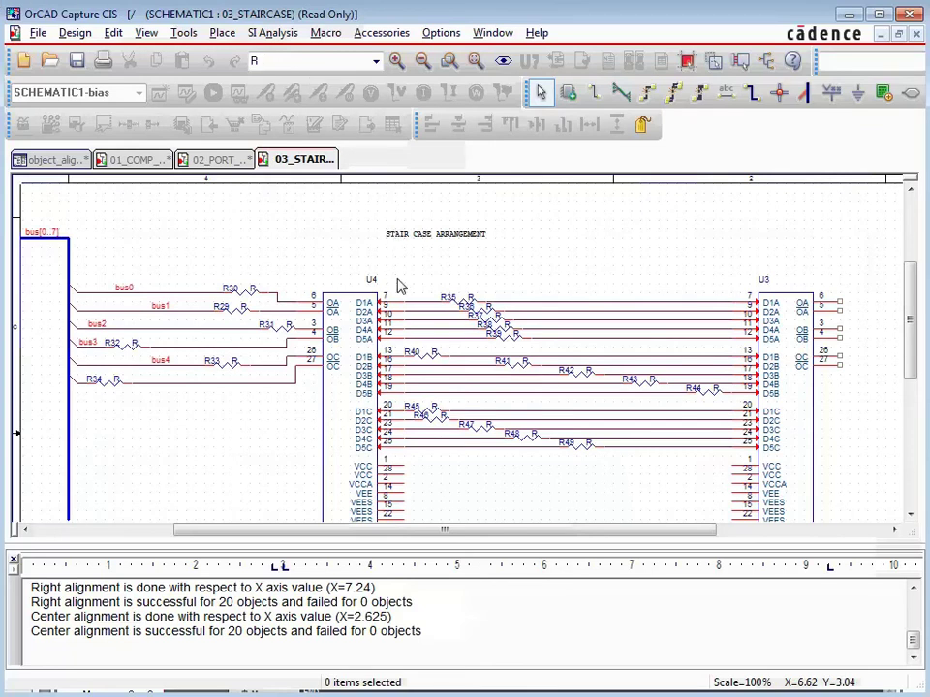
# - Left-align resistors R35 to R49 between U4 and U3, and distribute them horizontally between picked points X=6.70 and X=10.28 using Mouse Mode
pyautogui.moveTo(394, 279); pyautogui.dragTo(739, 473)
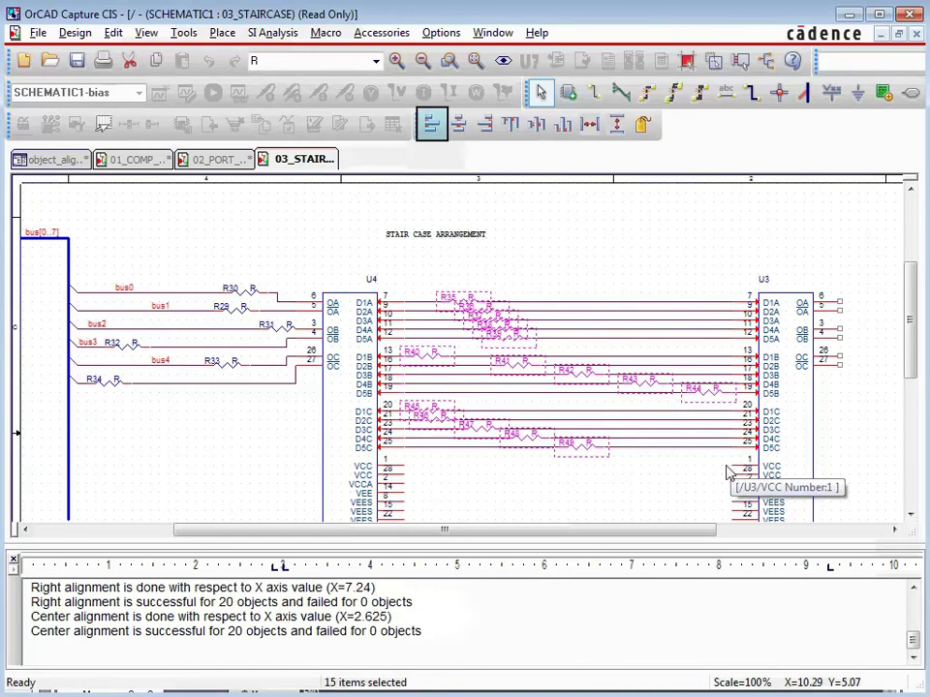
pyautogui.click(431, 124)
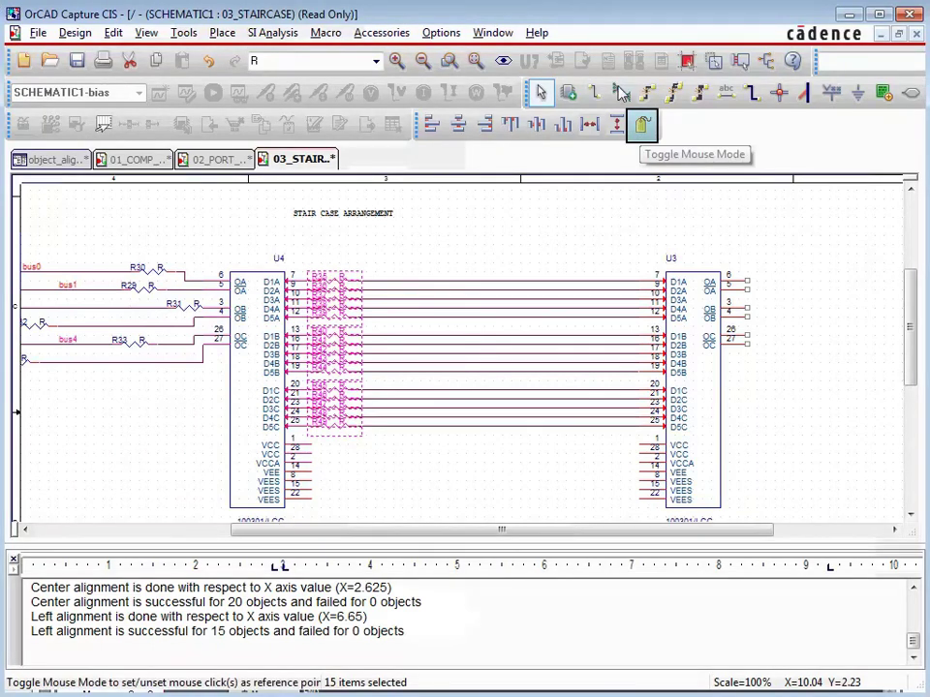
pyautogui.click(642, 126)
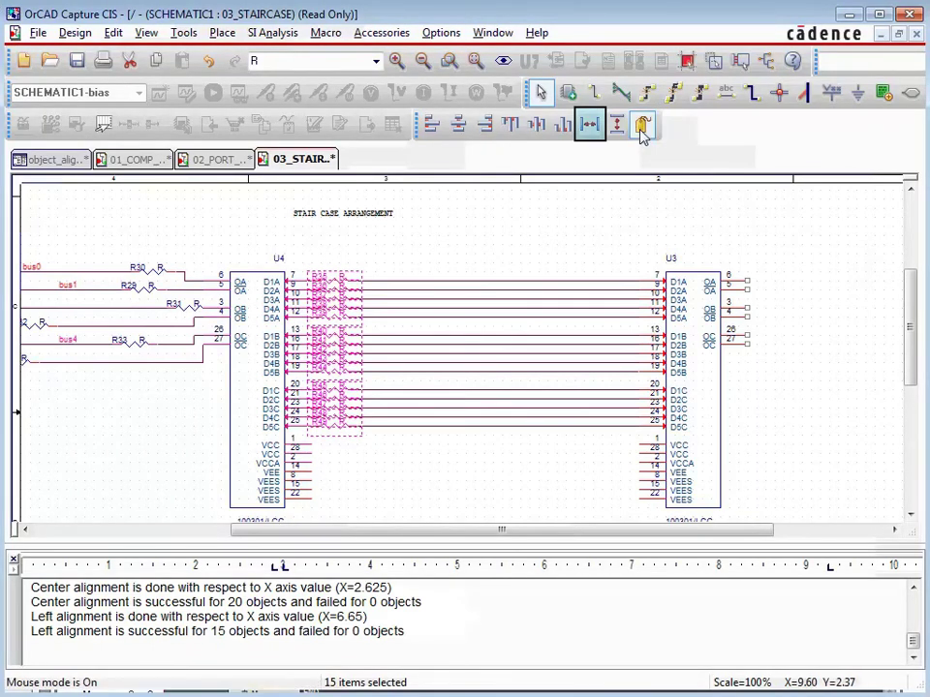
pyautogui.click(589, 124)
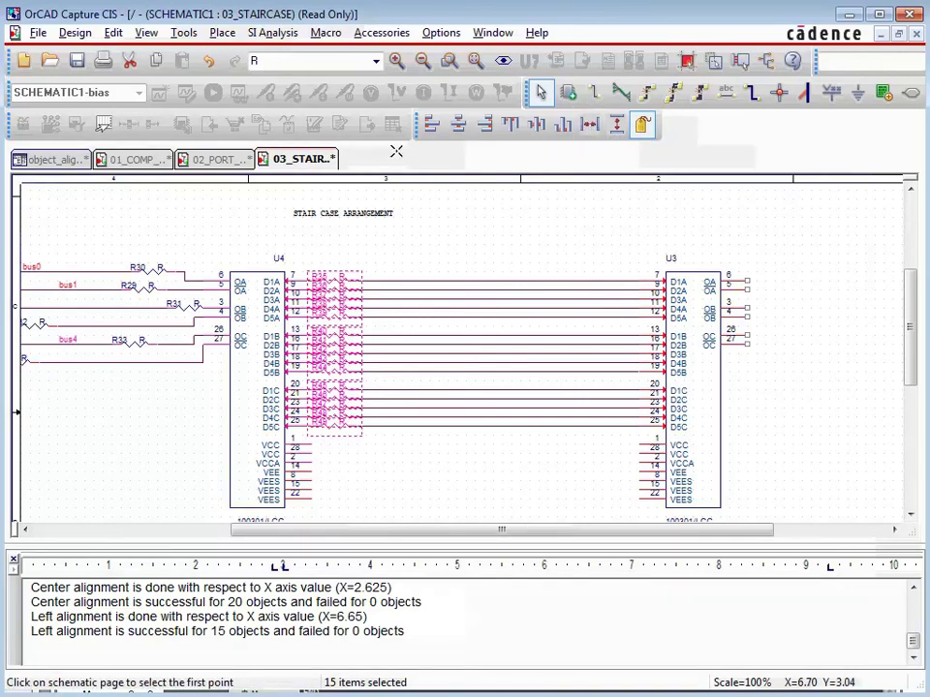
pyautogui.click(311, 257)
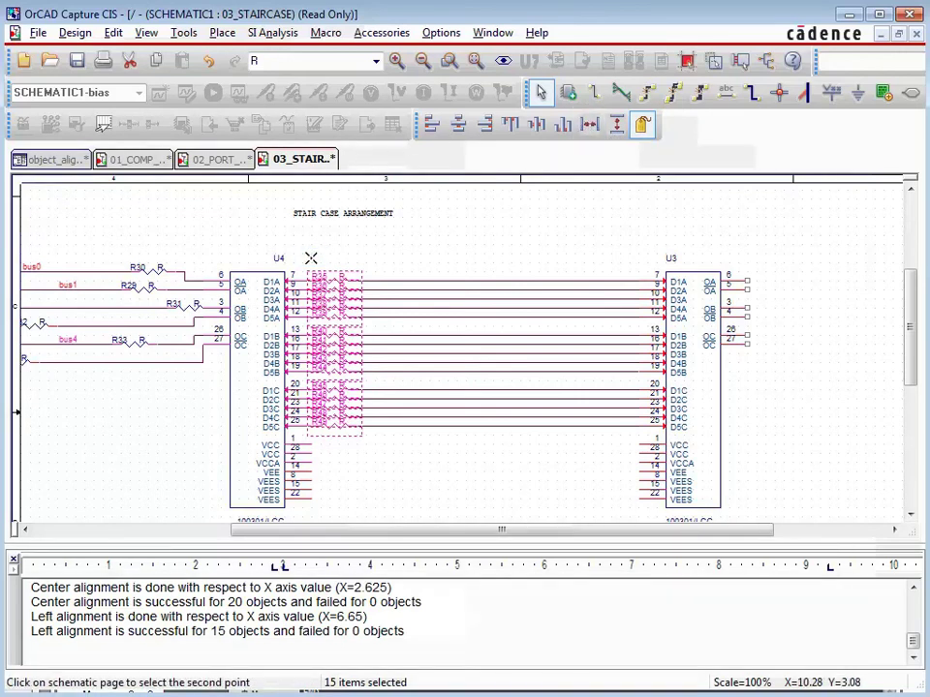
pyautogui.click(634, 260)
pyautogui.scroll(1, 741, 320)
pyautogui.click(757, 272)
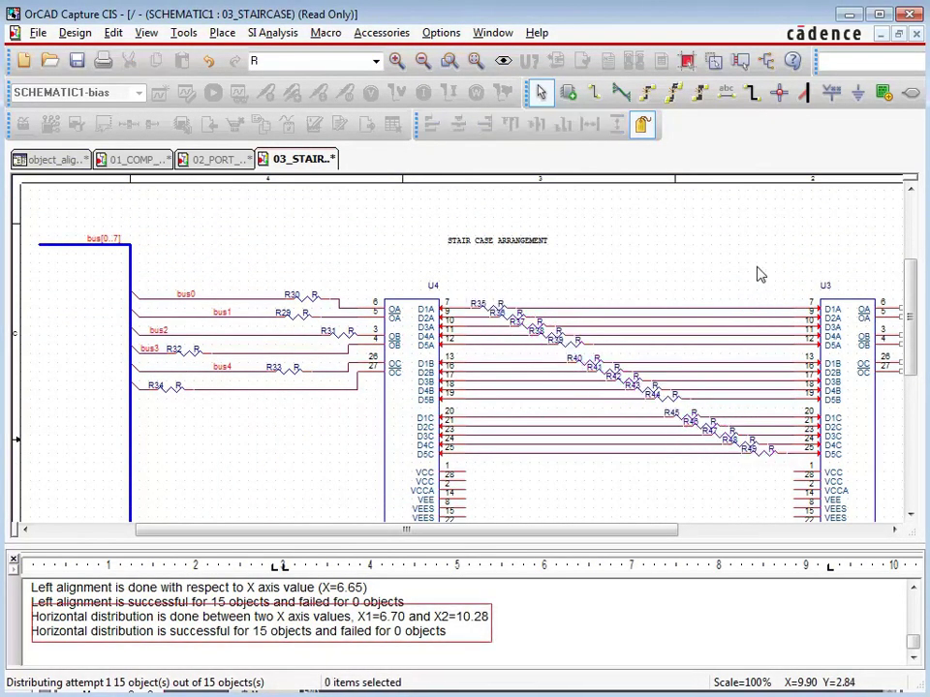